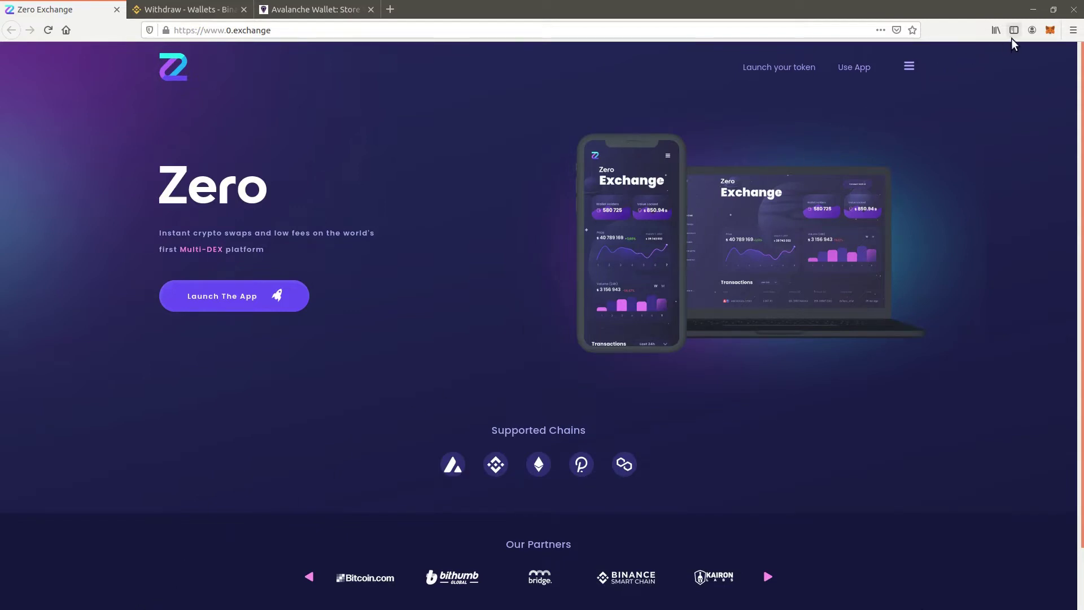
Step: Check the MetaMask wallet summary for 0.013 ETH and 0 ZERO
click(1050, 30)
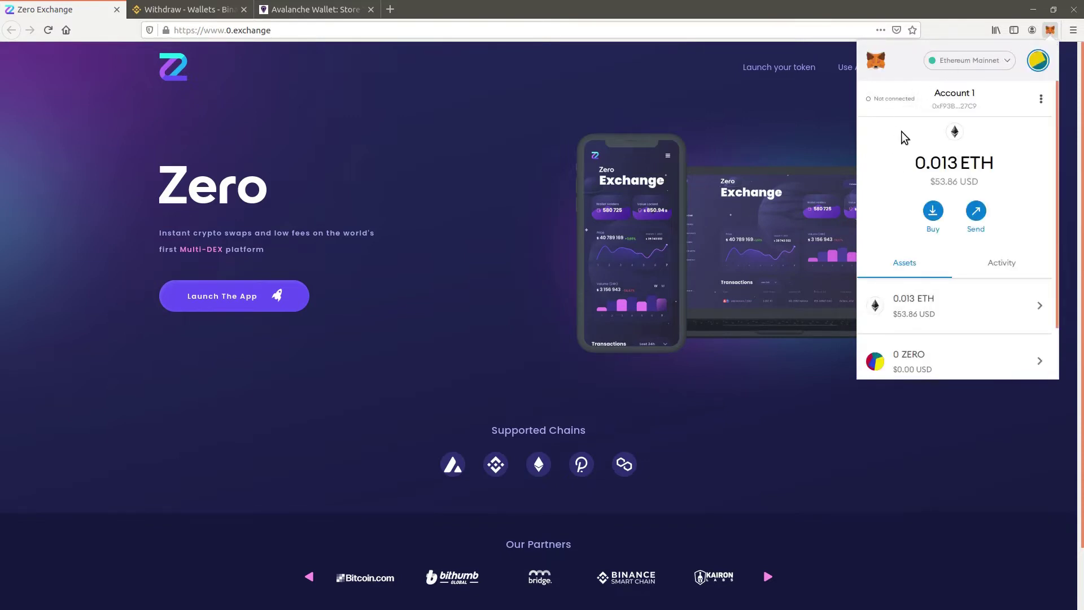
click(1050, 30)
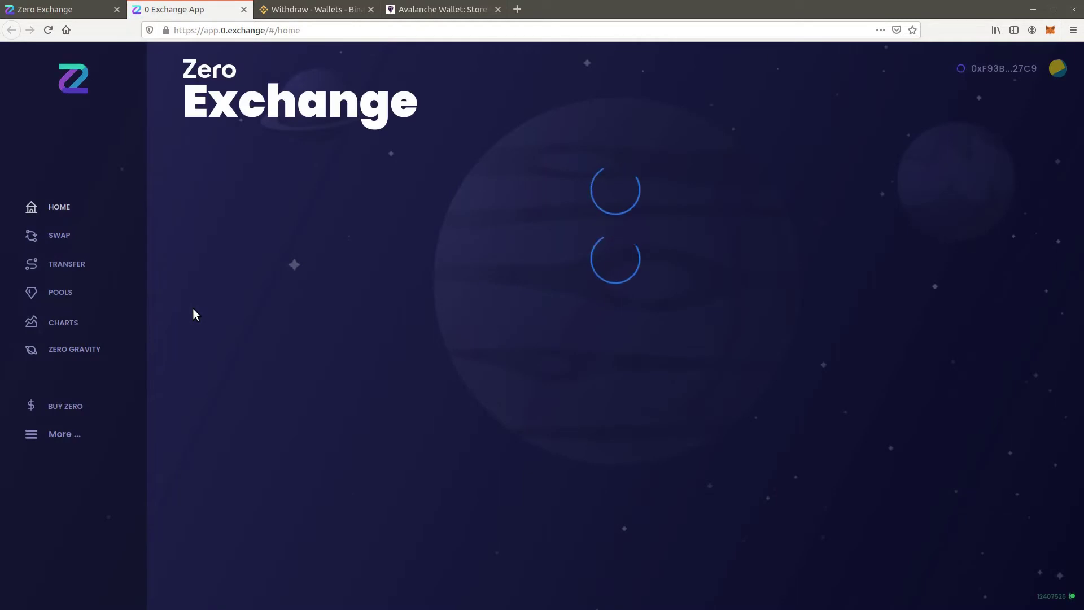
Step: Review the Zero Exchange Cross-Chain Bridge transfer page, then close the app's tab
click(67, 265)
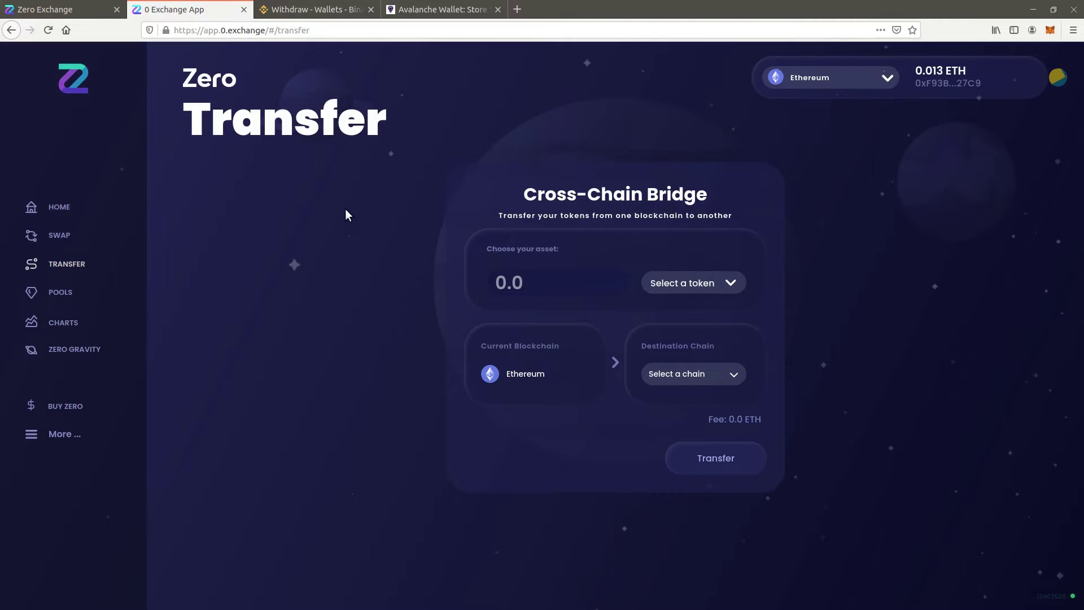
click(243, 10)
Step: Generate a new 24-word key phrase in Avalanche Wallet and confirm it was saved
click(303, 16)
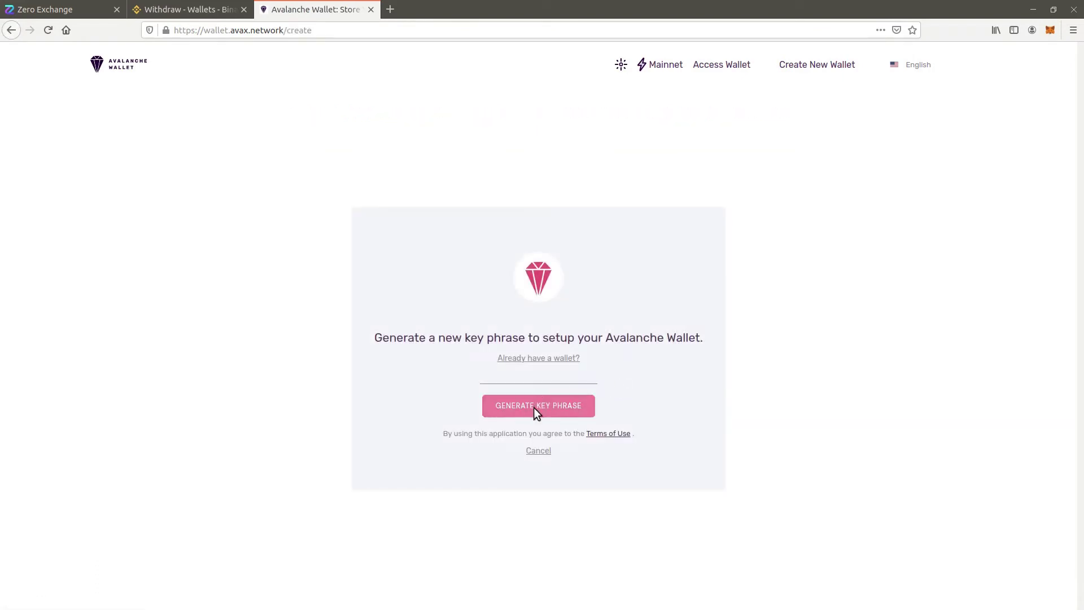
click(535, 411)
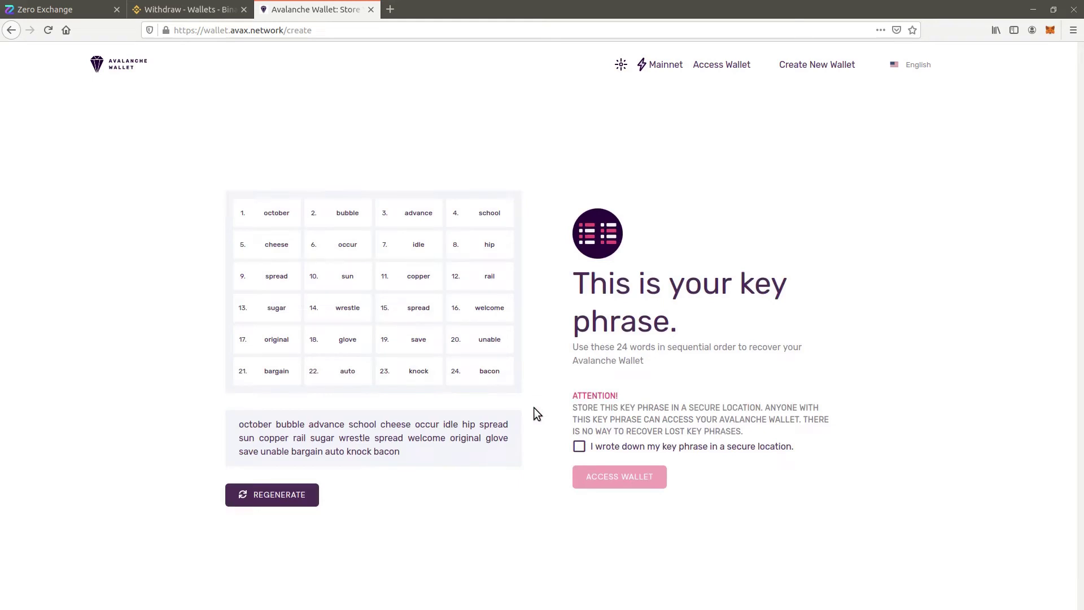
click(591, 447)
click(642, 479)
Step: Fill in missing key phrase words 6, 18, 22 and 24, and verify the phrase
click(620, 254)
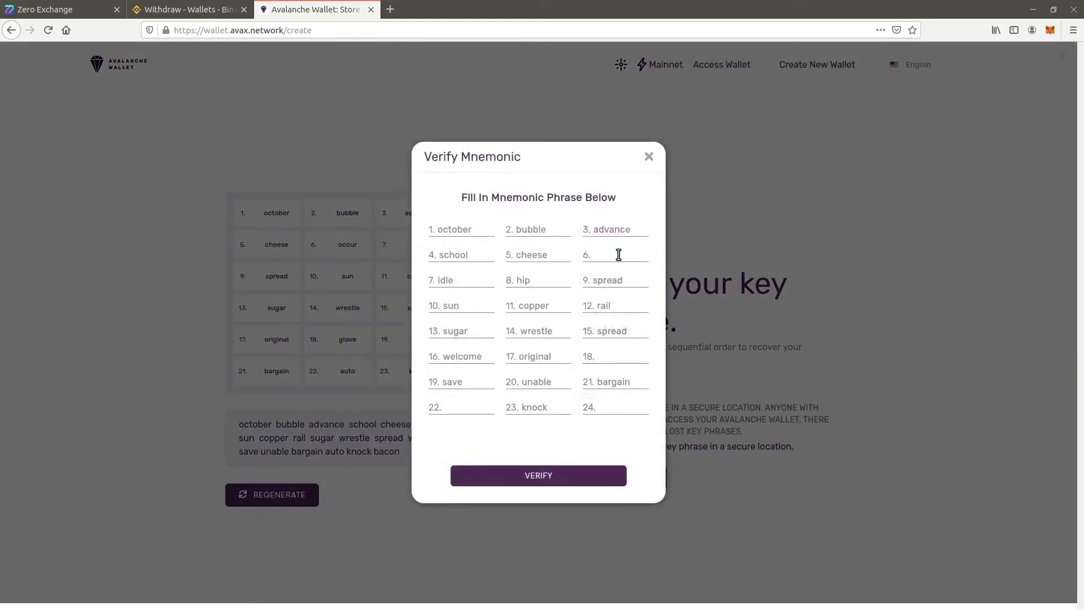
click(610, 353)
click(450, 411)
click(613, 407)
text(bacon)
click(544, 477)
Step: Open the newly created wallet and copy its X-chain receiving address
drag(511, 389, 260, 219)
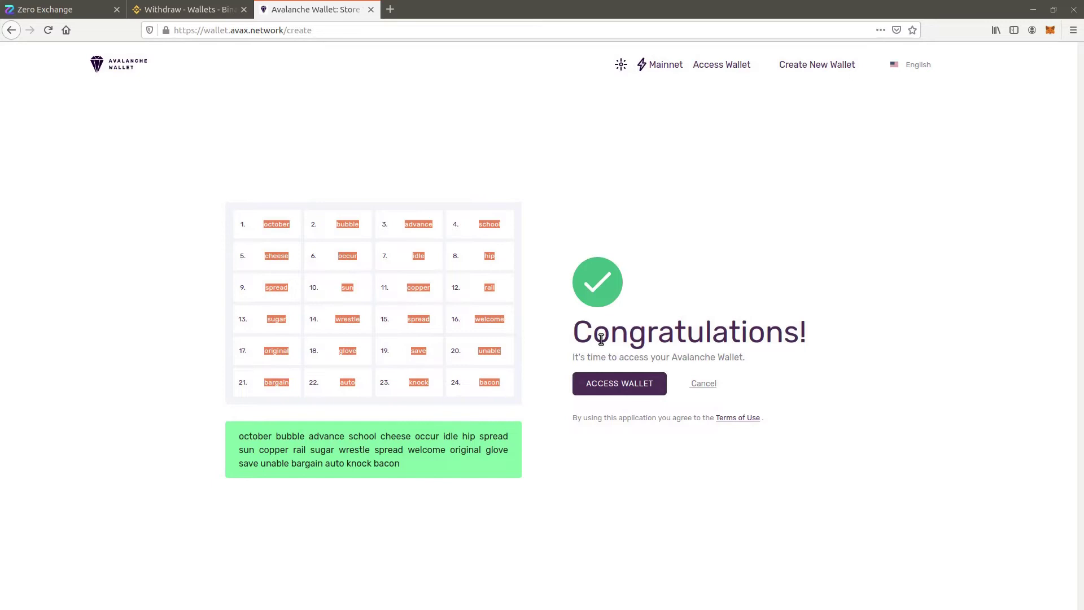
click(621, 385)
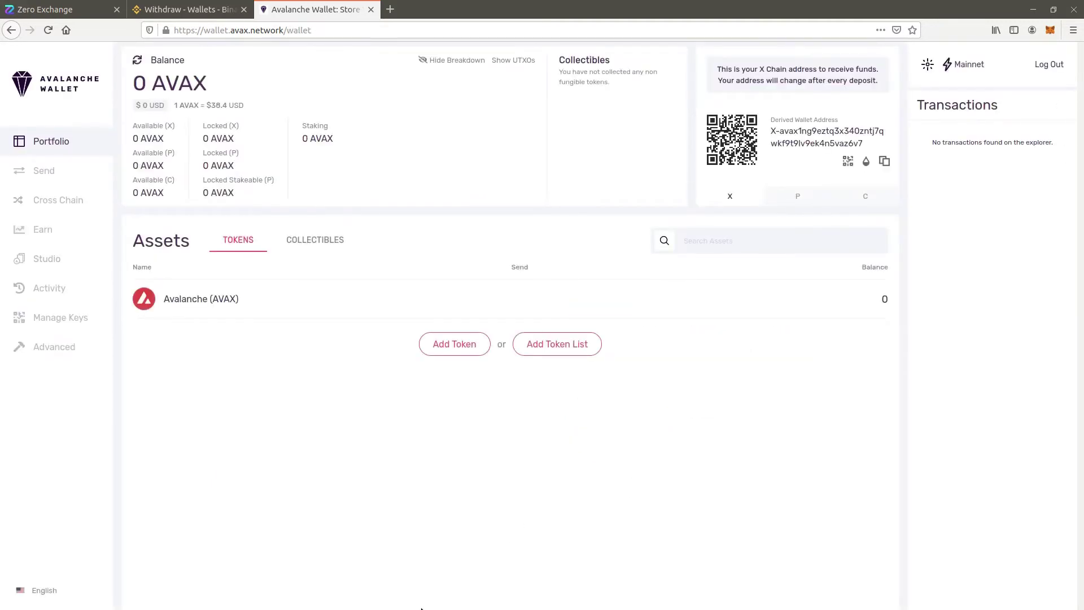
click(885, 162)
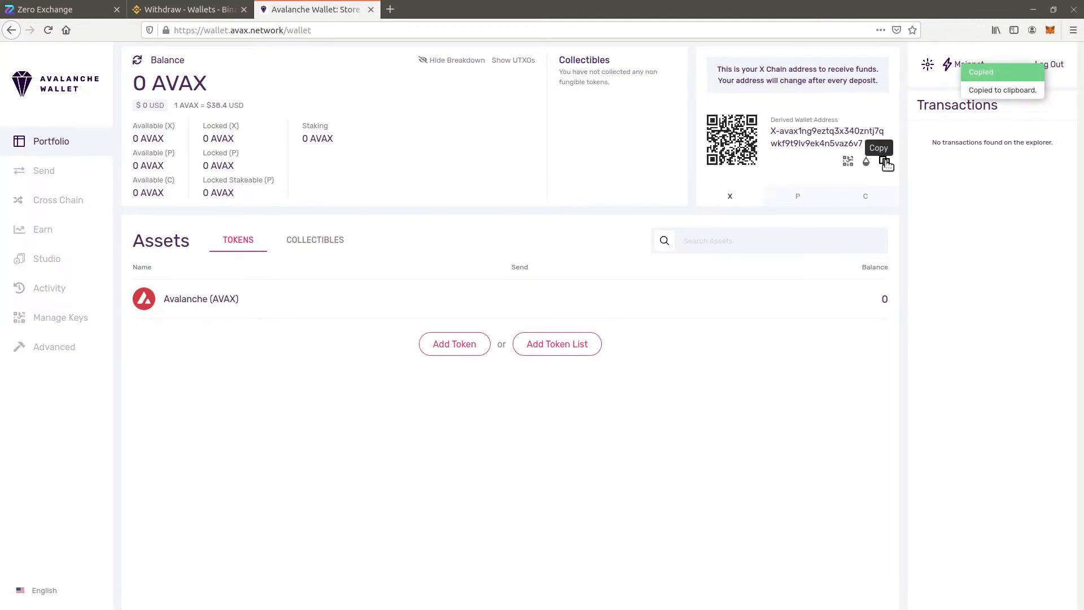
Step: On Binance, withdraw the maximum 0.656 AVAX over the AVAX network to the pasted wallet address
click(208, 10)
right_click(421, 269)
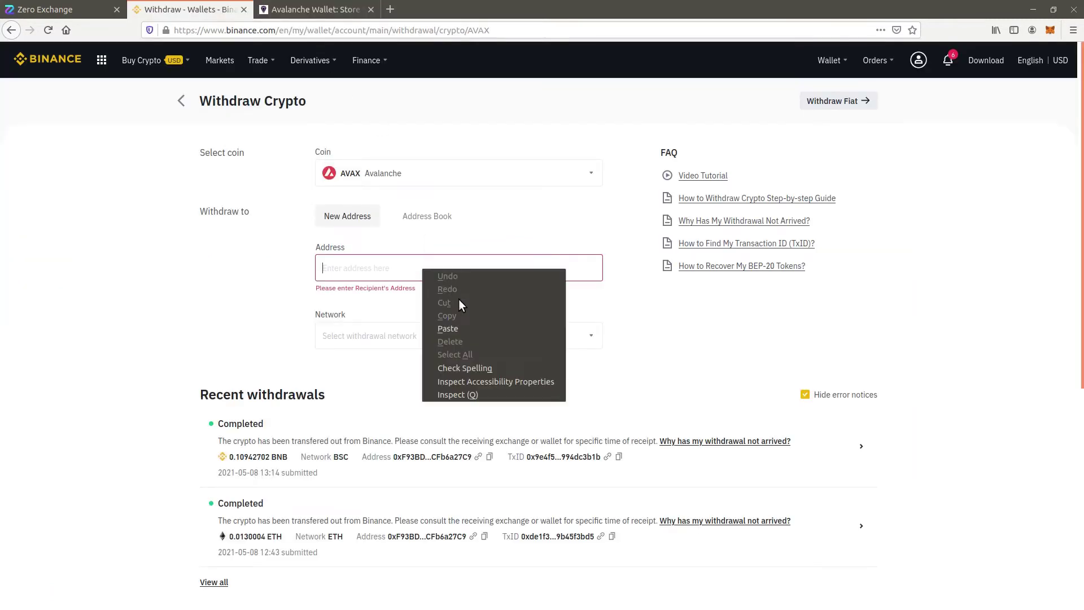
click(459, 301)
click(465, 331)
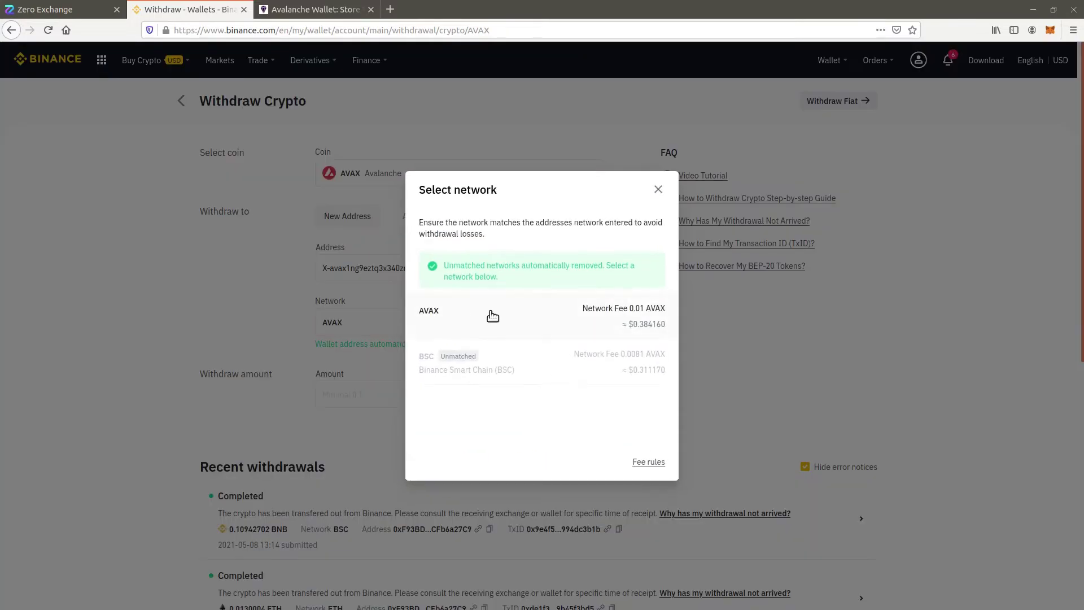
click(656, 192)
click(551, 397)
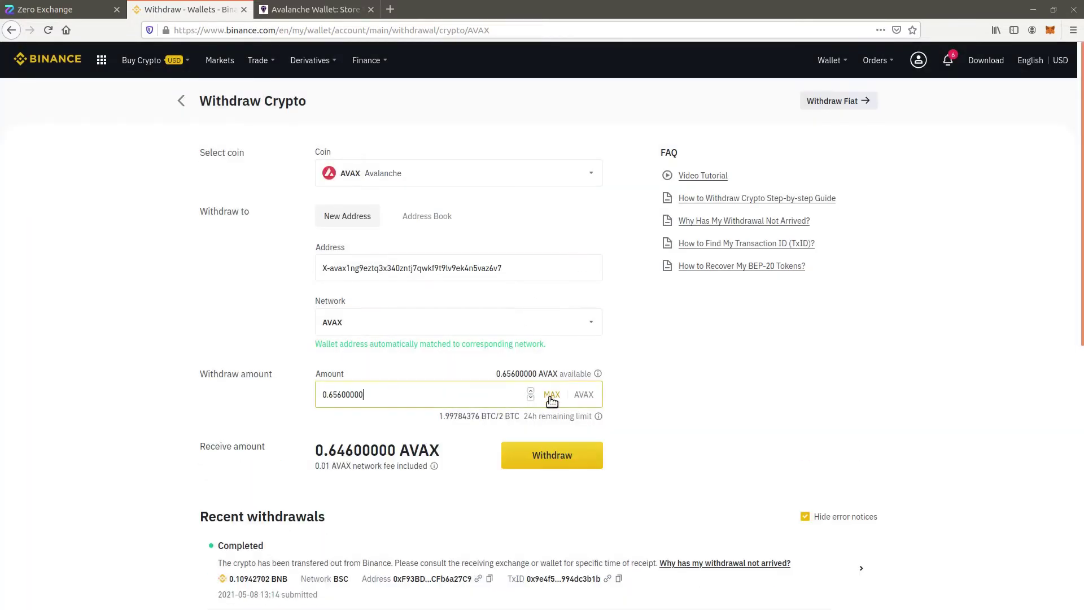
click(552, 457)
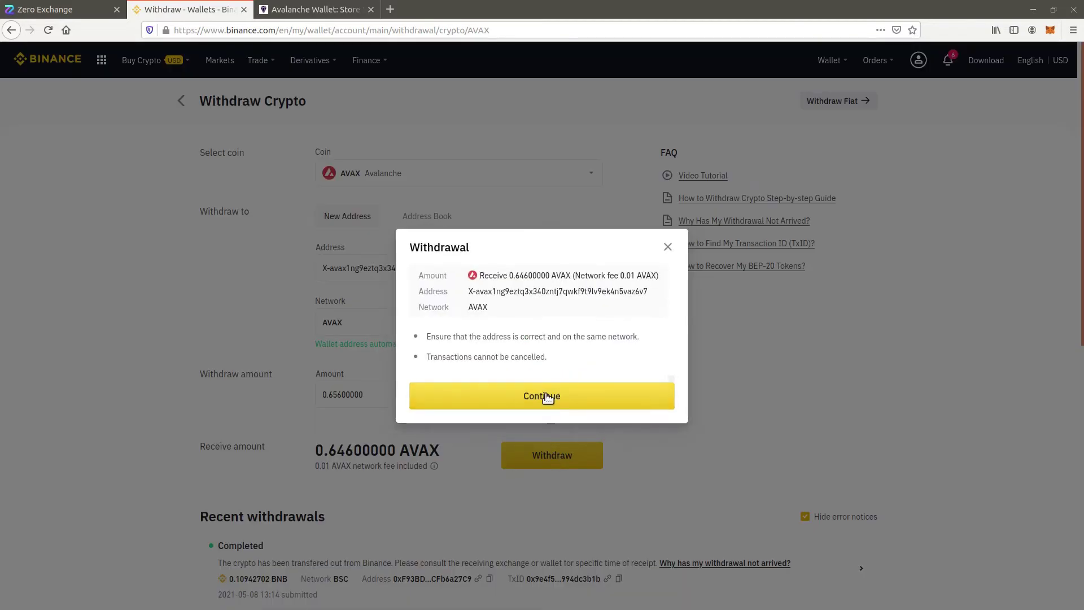
click(334, 13)
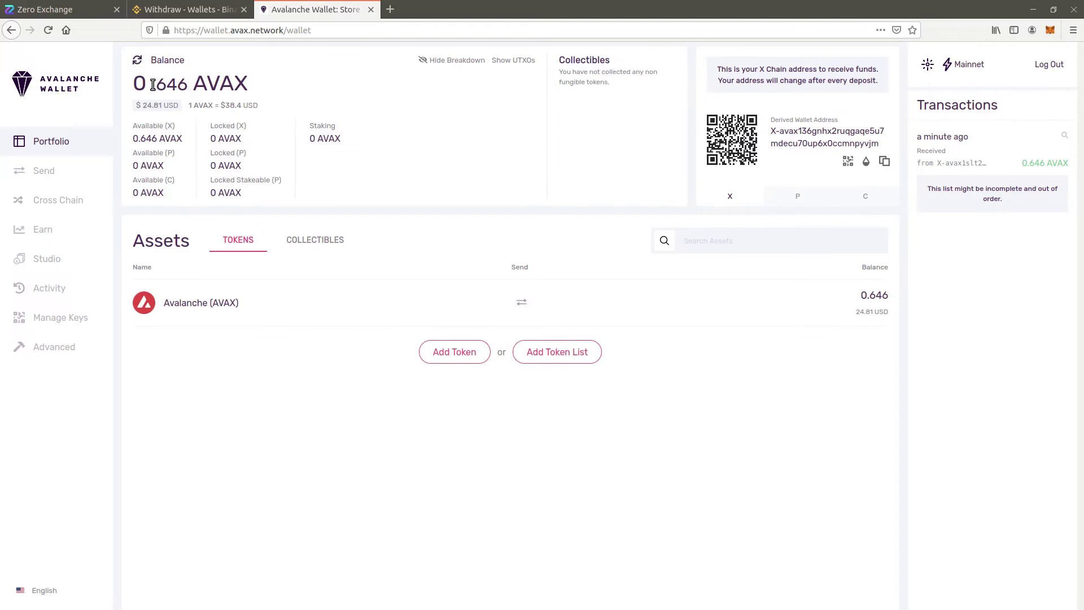
Step: Transfer the maximum 0.645 AVAX from the X Chain to the C Chain, then open Send
click(57, 203)
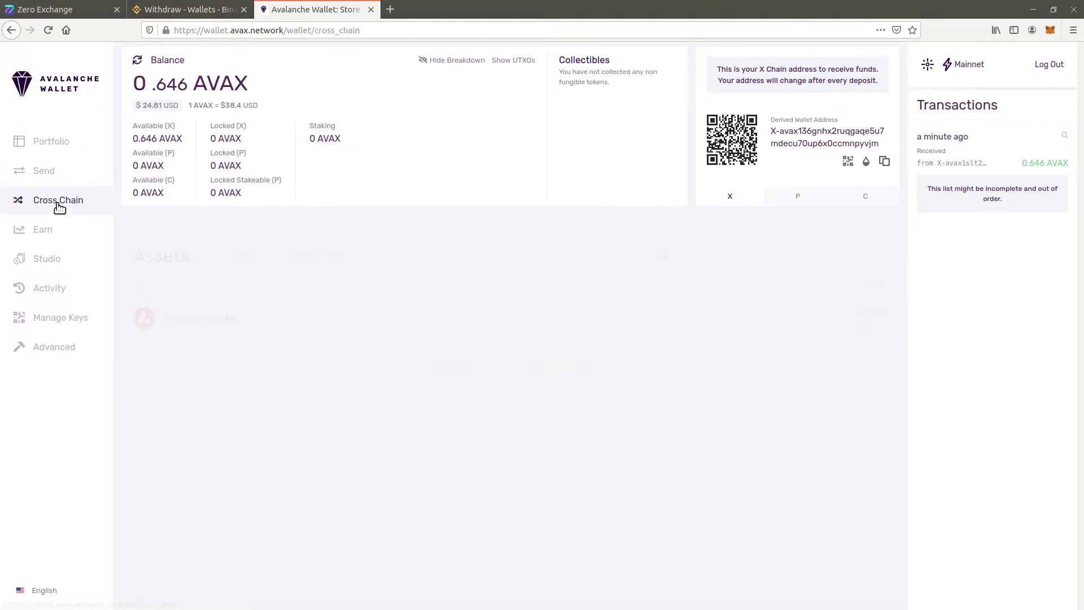
click(220, 365)
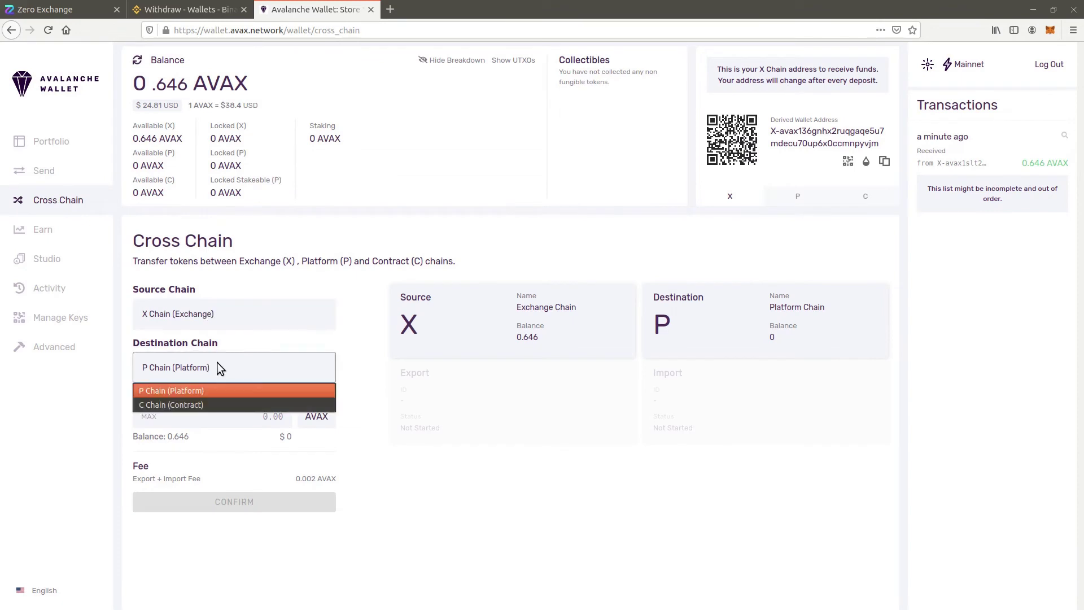
click(184, 404)
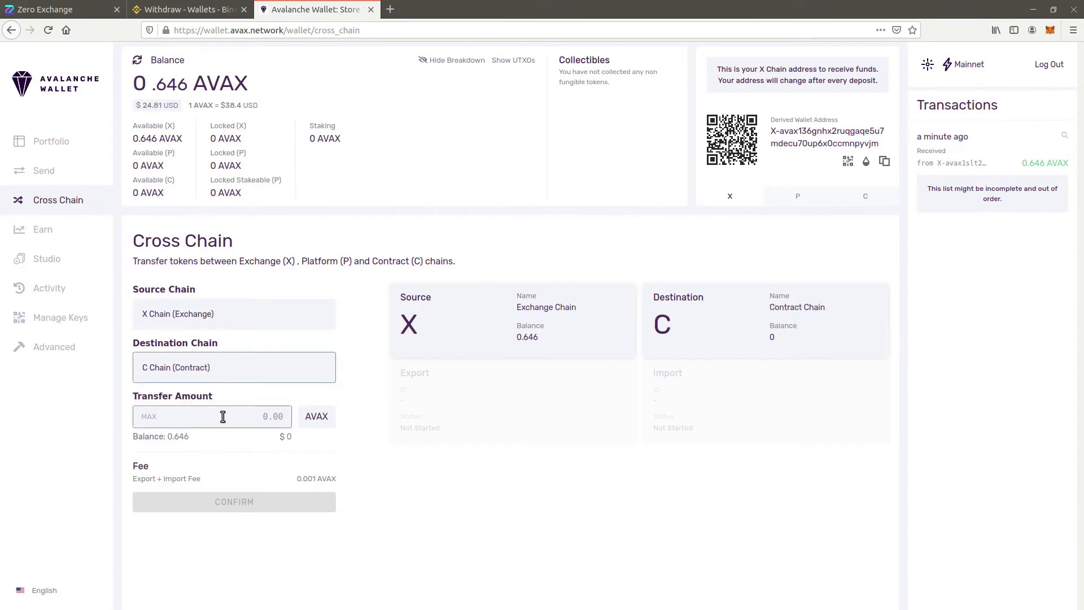
click(149, 417)
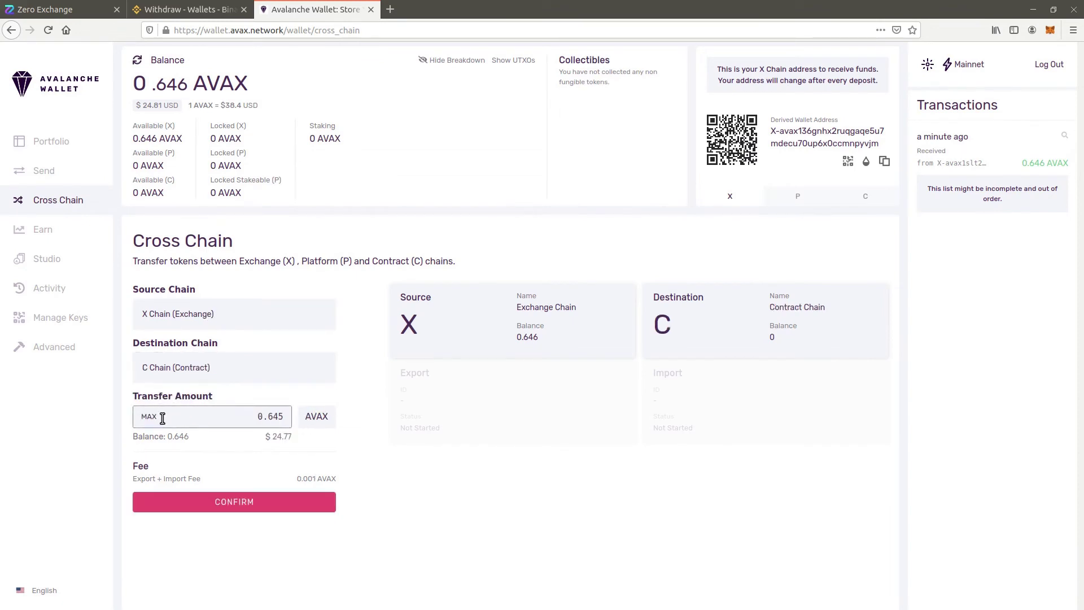
click(256, 503)
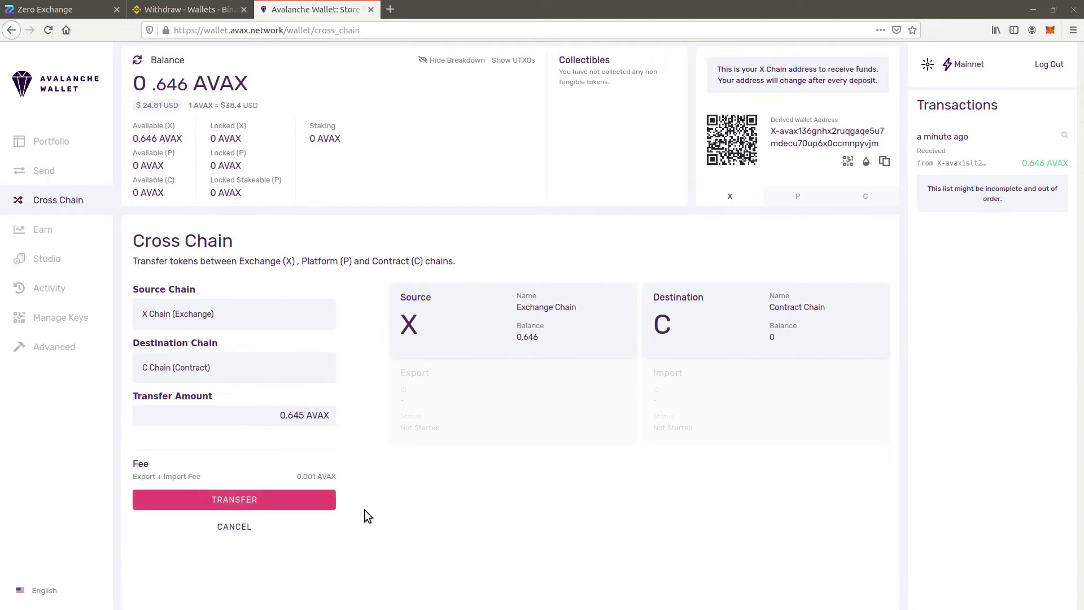
click(324, 499)
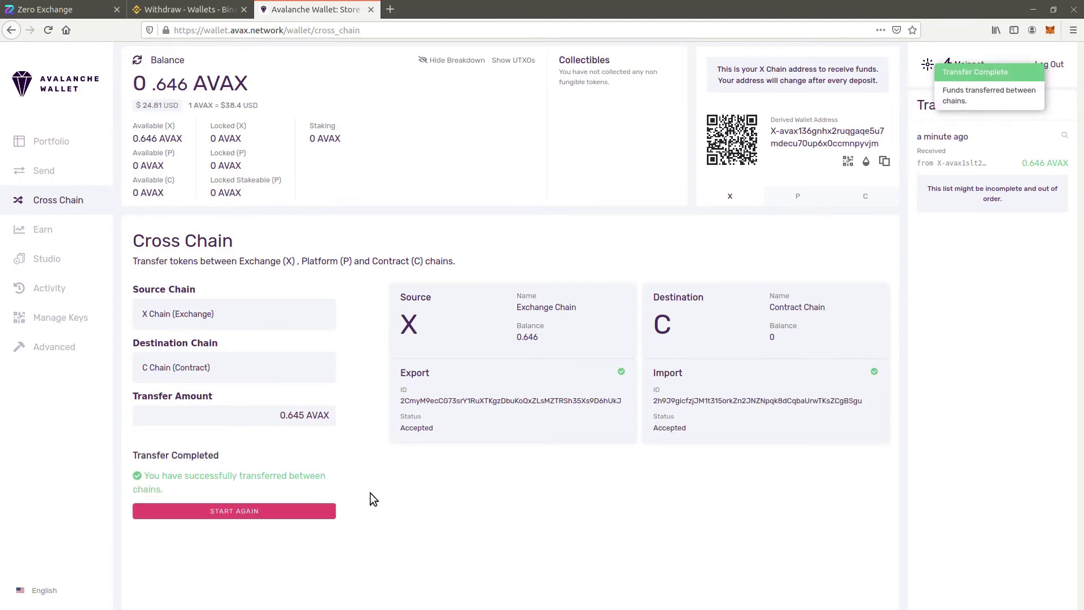
click(68, 174)
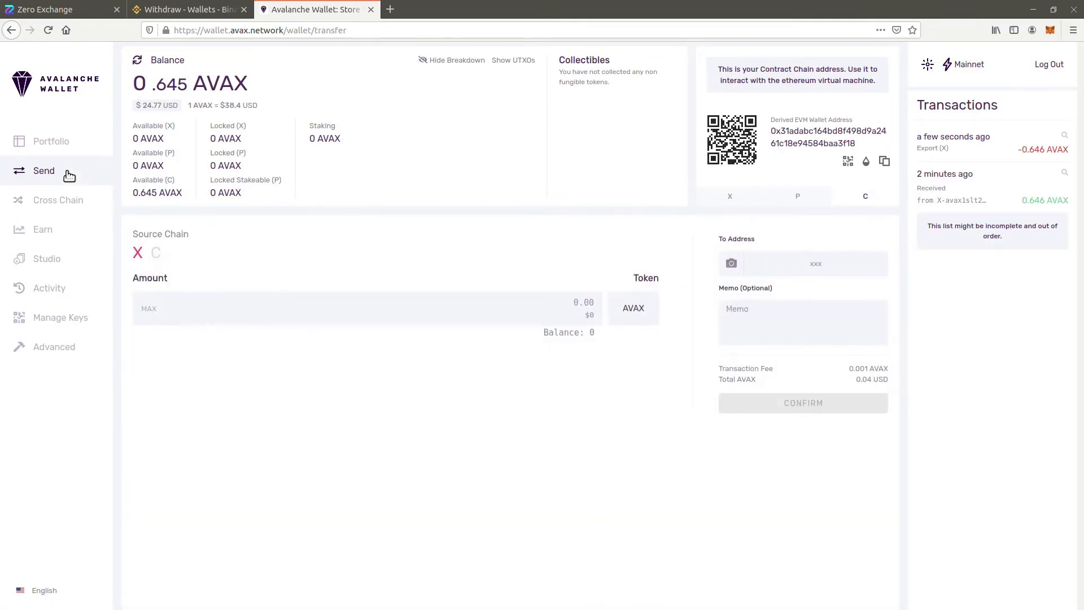
Step: Choose the C chain as the source and fill in the maximum sendable amount
click(157, 253)
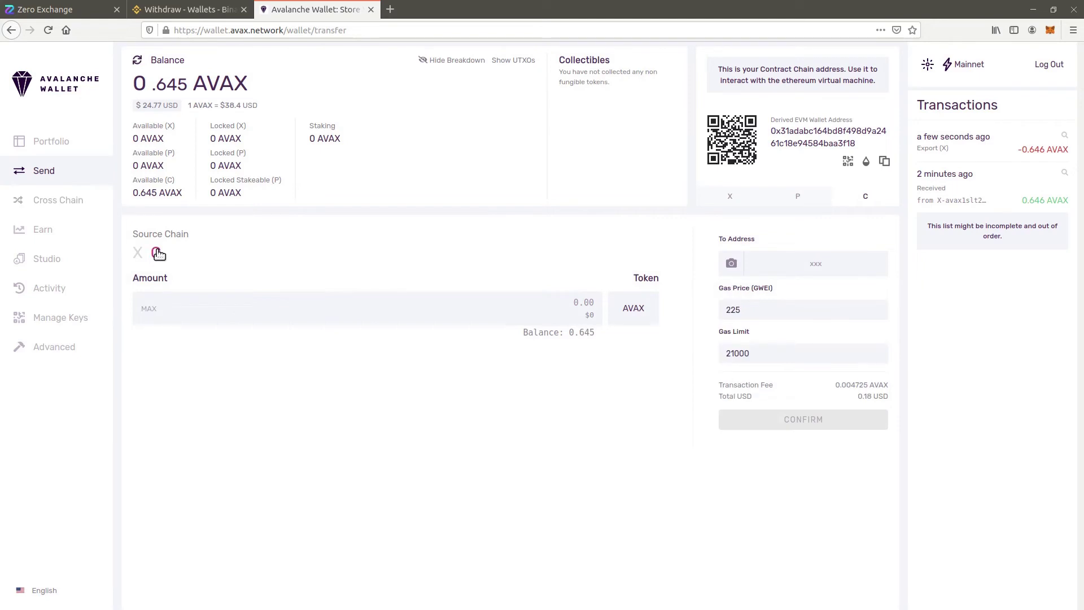
click(150, 312)
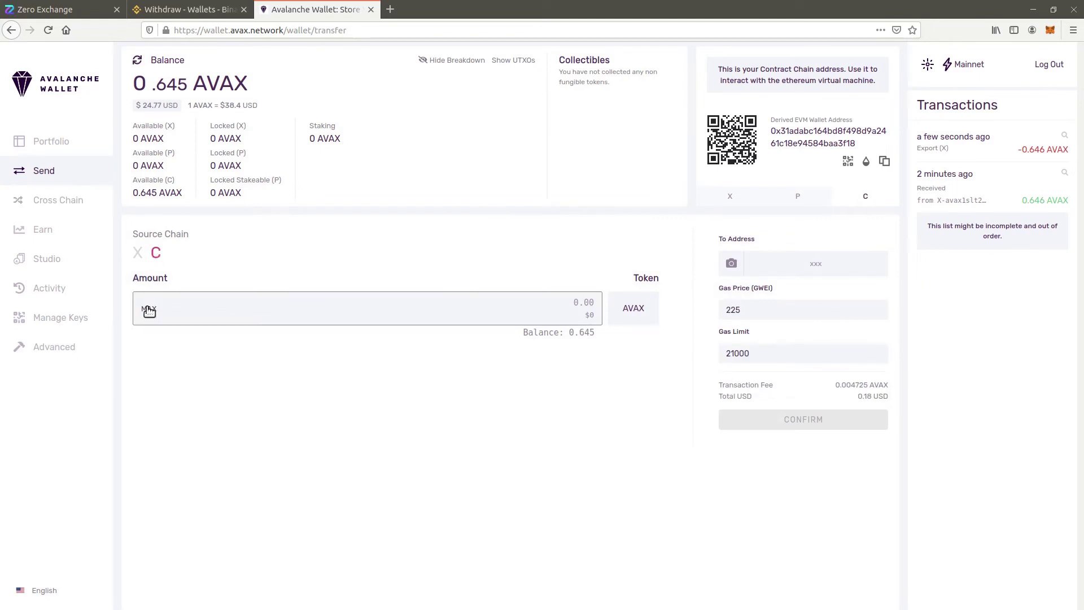
click(149, 310)
Step: Paste the MetaMask account address as recipient and send the 0.640275 AVAX
click(1050, 31)
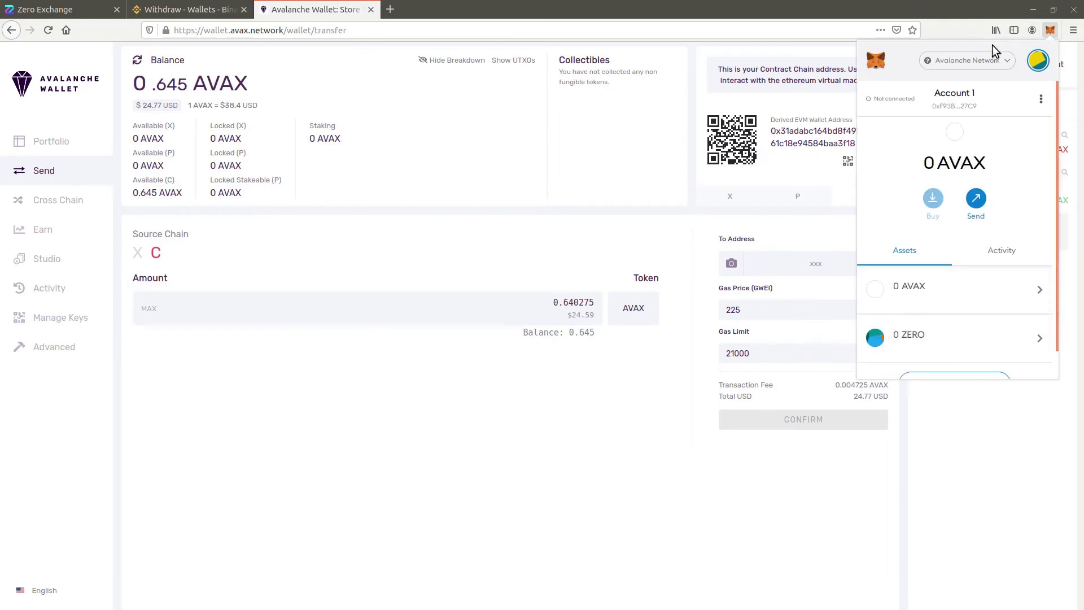
click(971, 86)
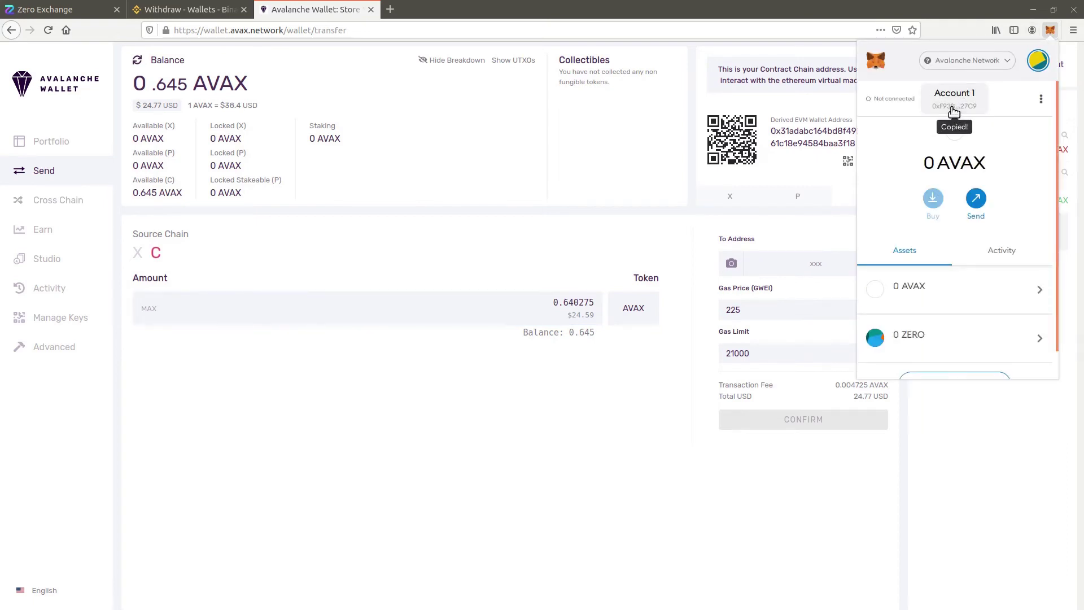
click(805, 476)
click(811, 263)
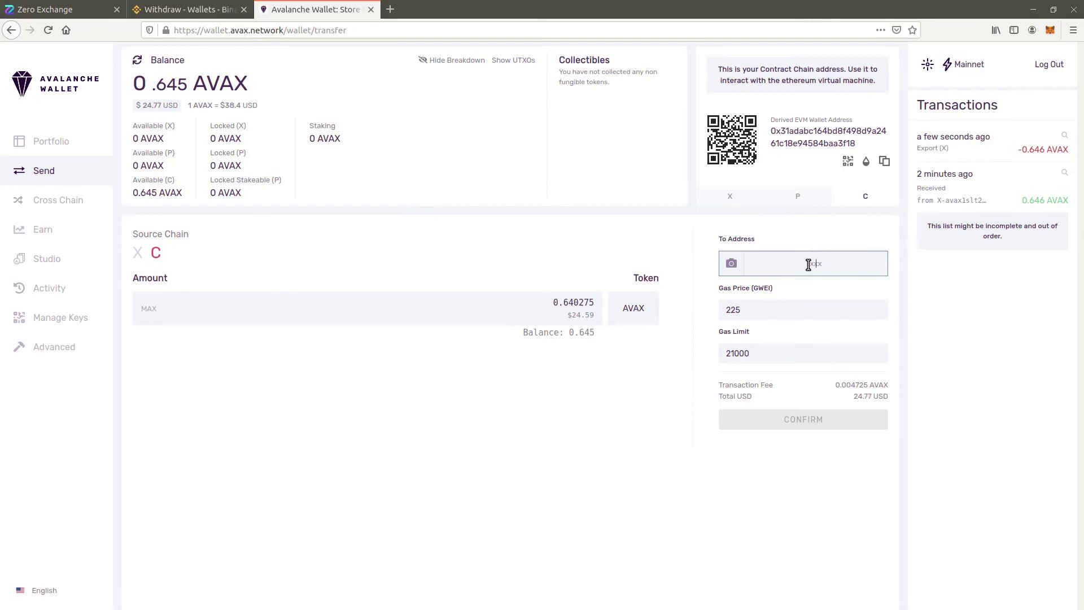
right_click(812, 263)
click(842, 320)
click(816, 424)
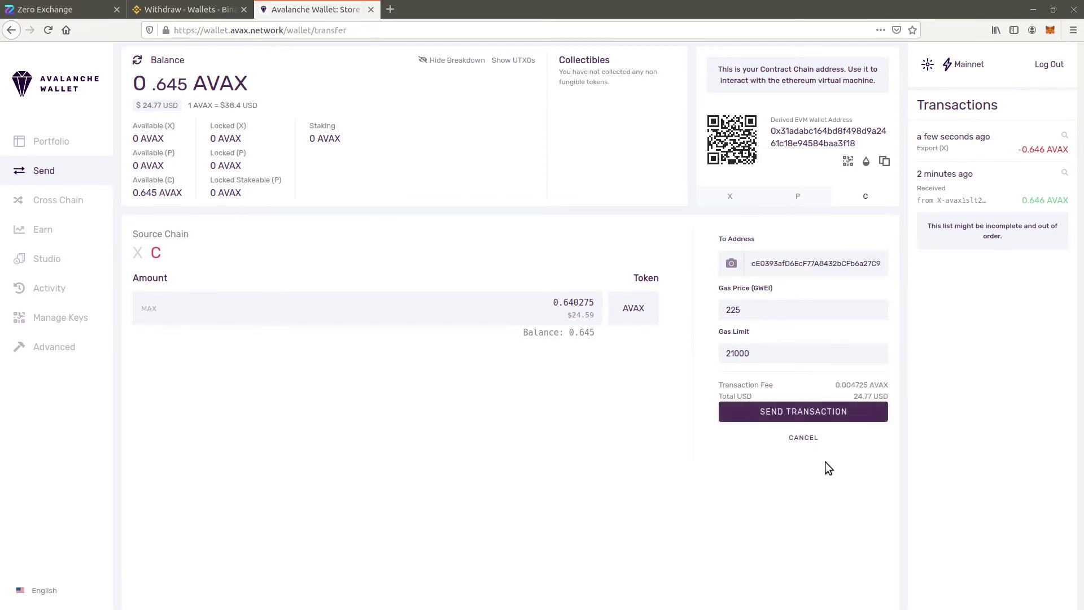
click(832, 413)
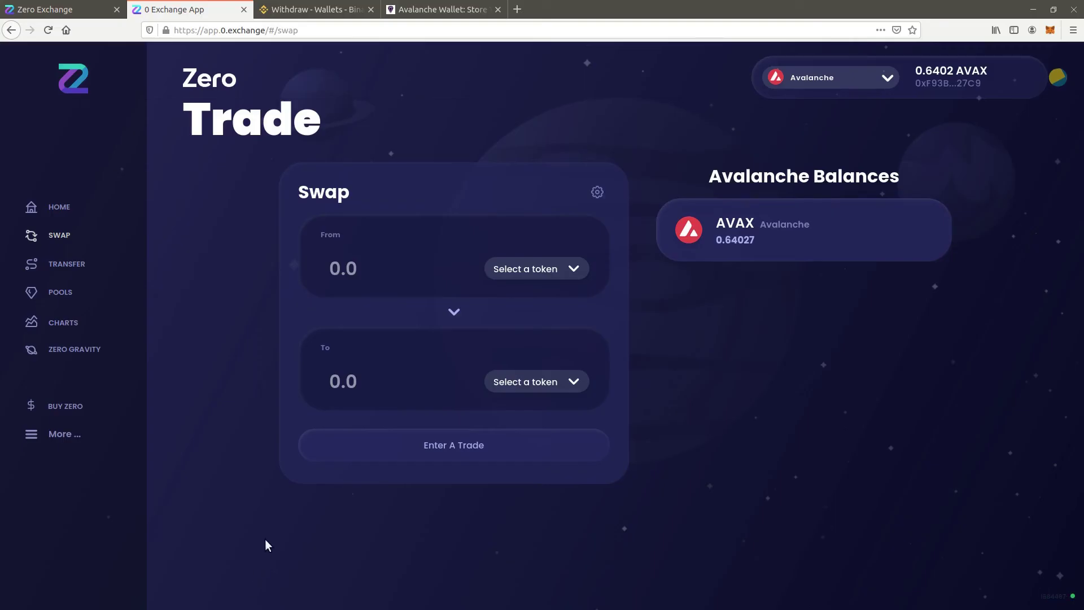
Step: Set up a swap of 0.54 AVAX for ZERO on Zero Exchange
click(526, 271)
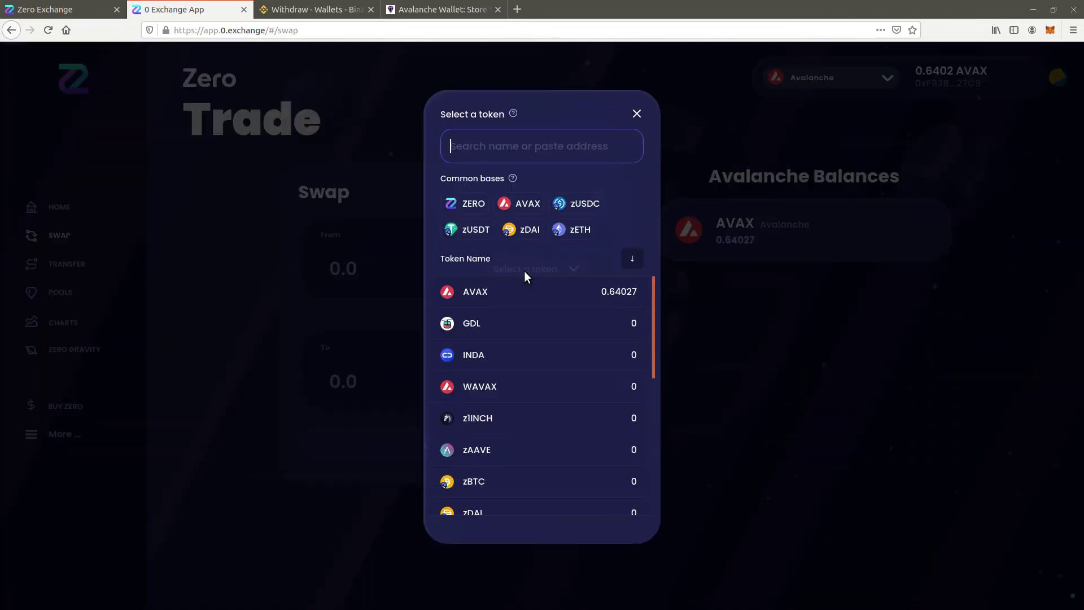
click(469, 293)
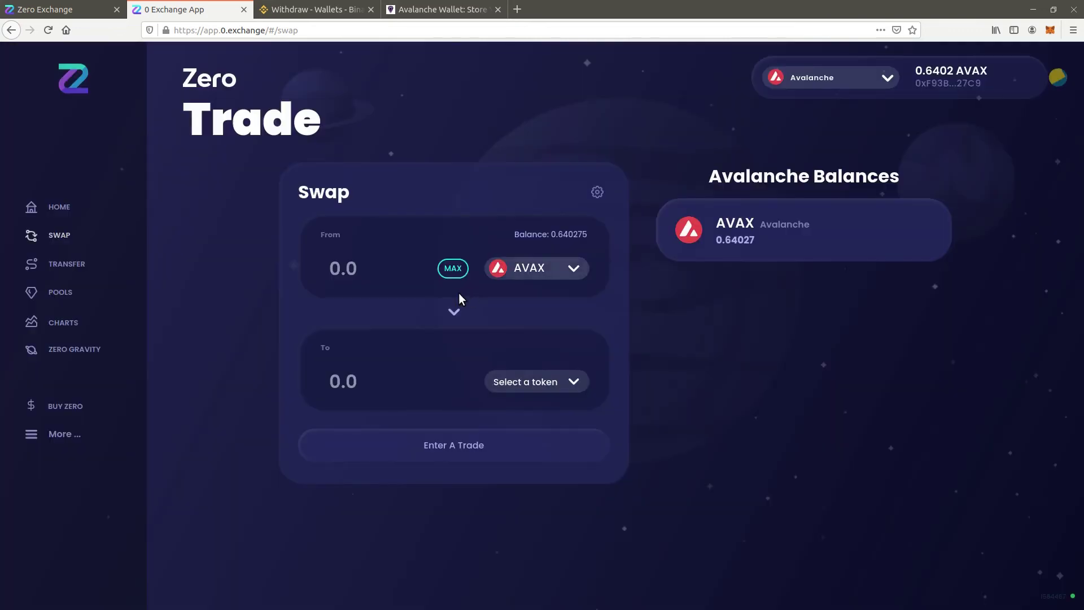
click(364, 276)
text(0.)
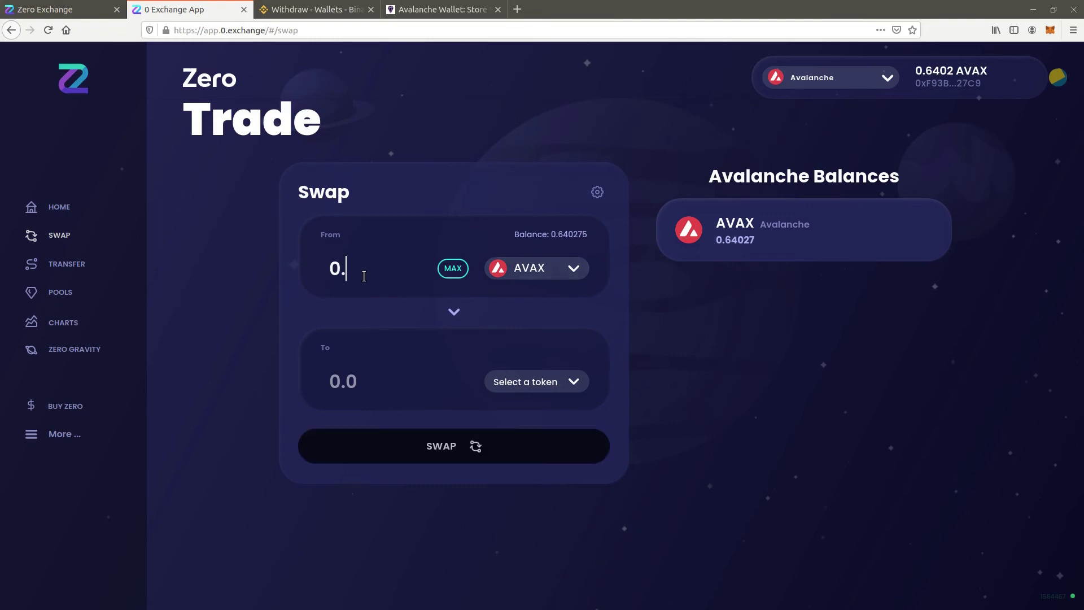
text(54)
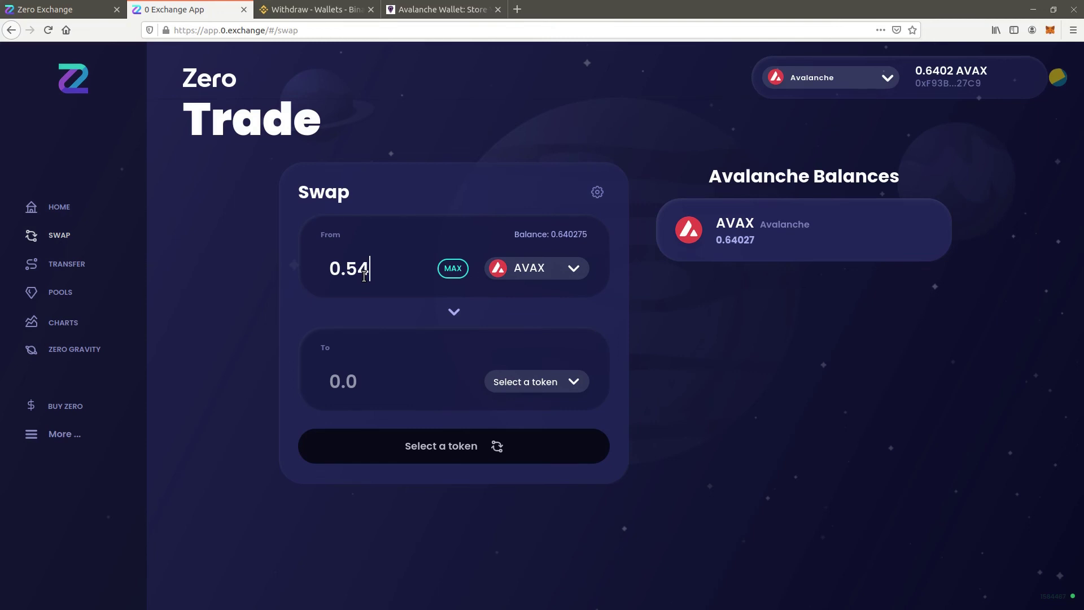
click(550, 383)
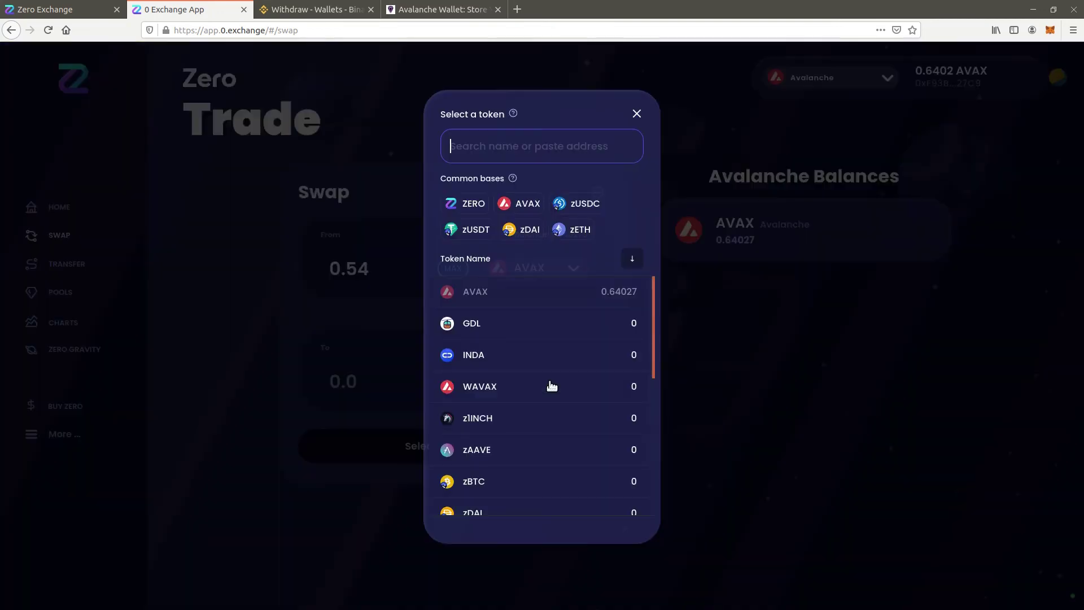
click(469, 205)
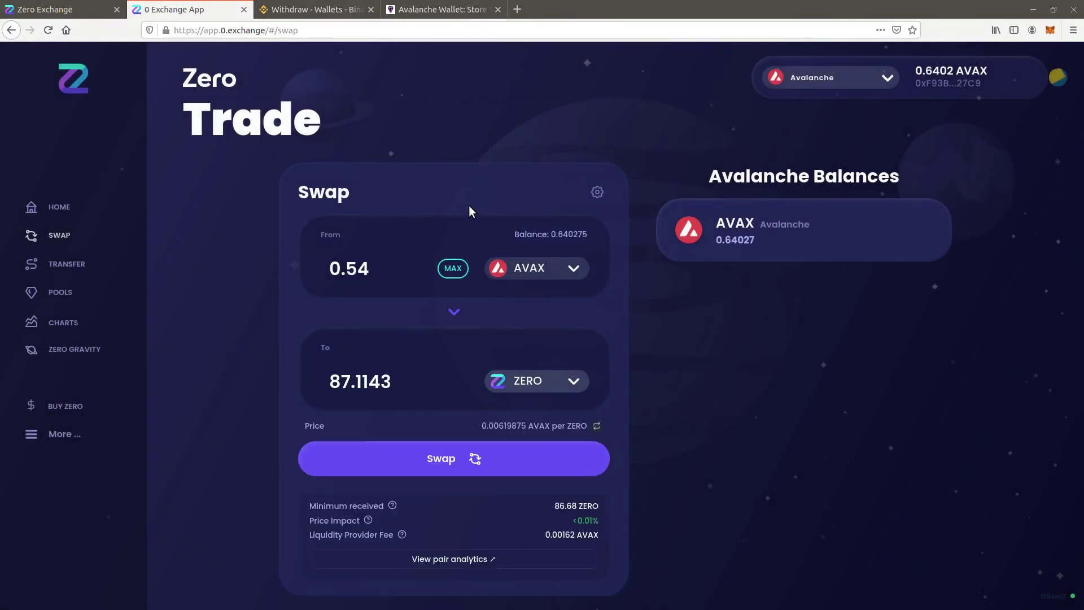
Step: Confirm the 0.54 AVAX to 87.1 ZERO swap and approve it in MetaMask
click(437, 460)
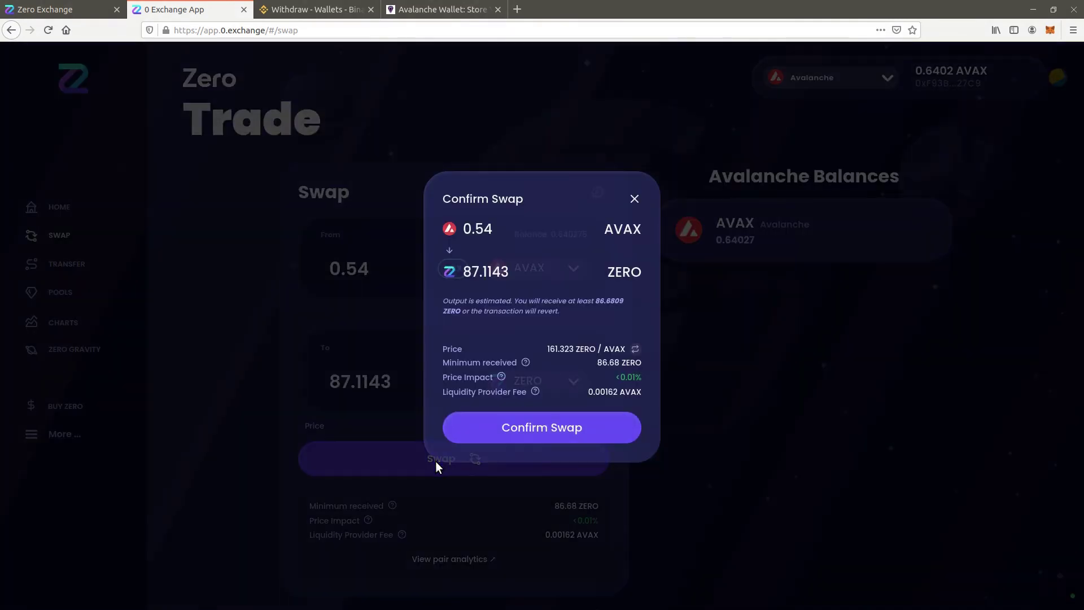
click(580, 432)
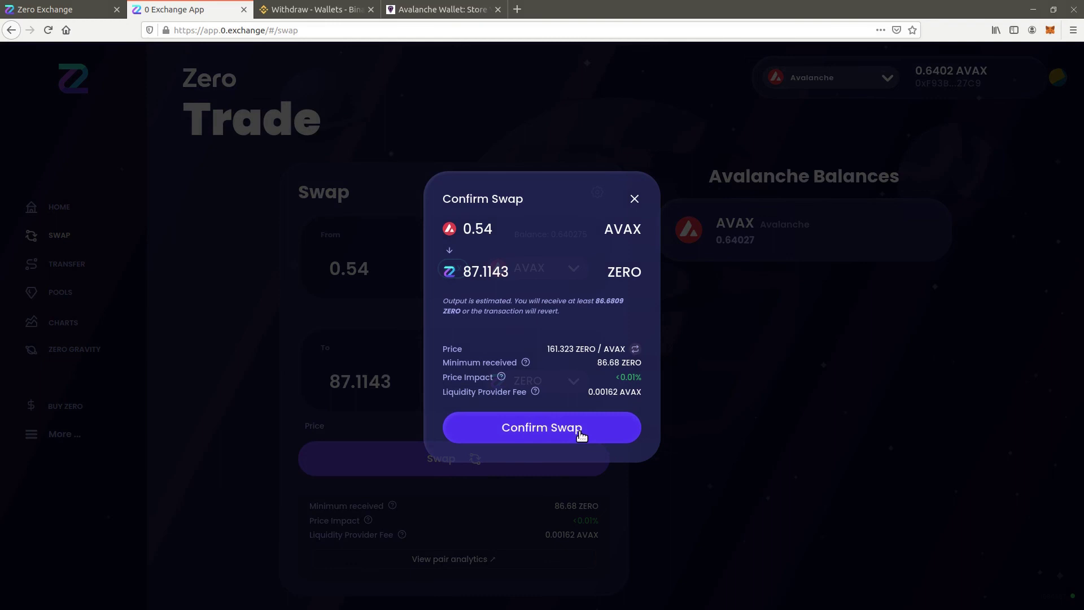
click(1025, 348)
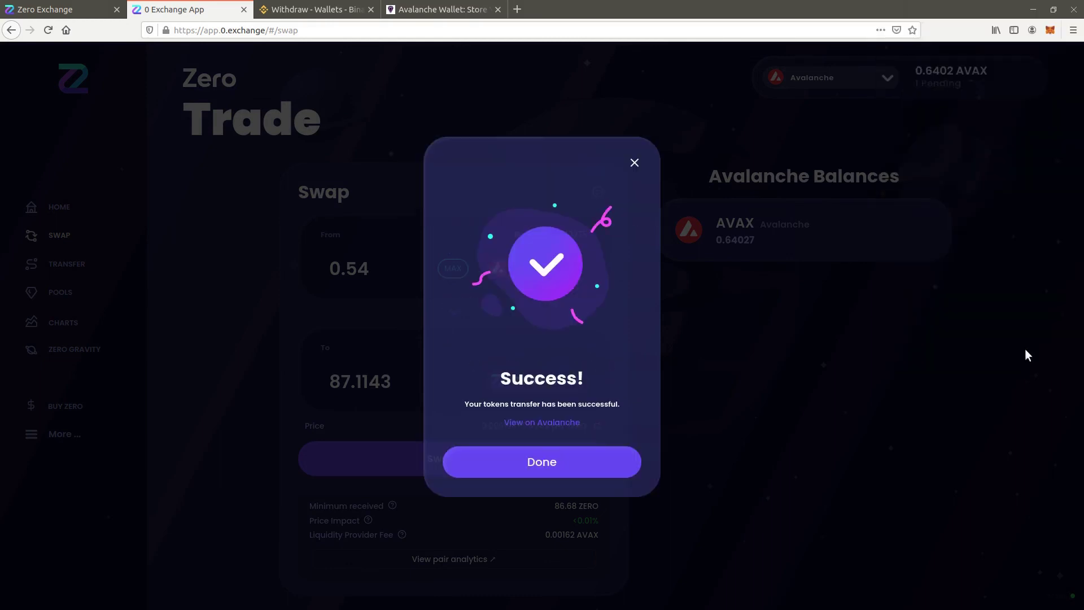
click(565, 460)
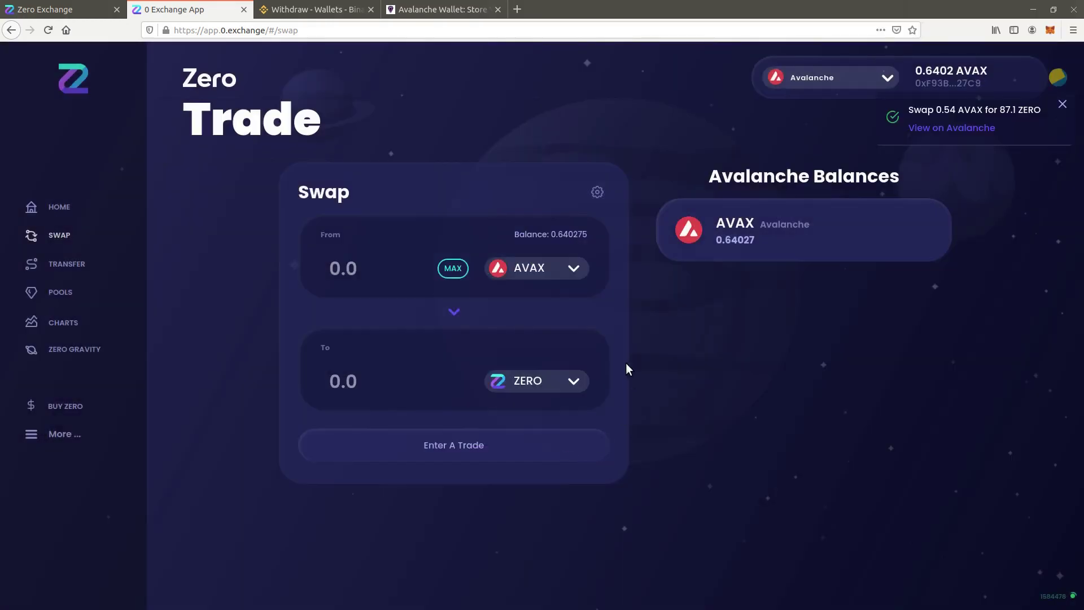